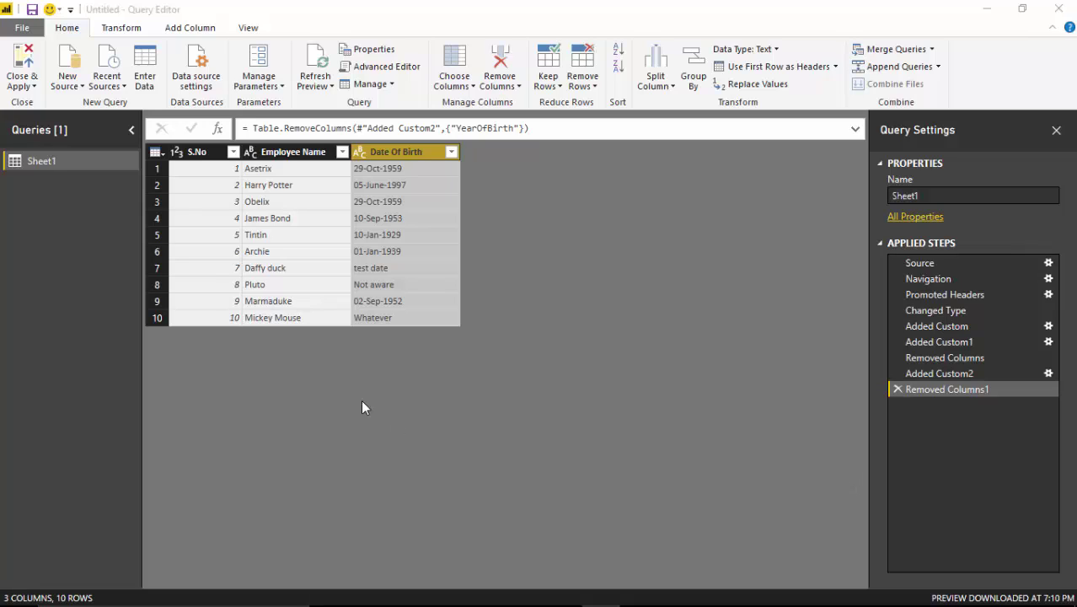
Step: Inspect the Date Of Birth values, including row 9 and the last value, Whatever
left_click(403, 170)
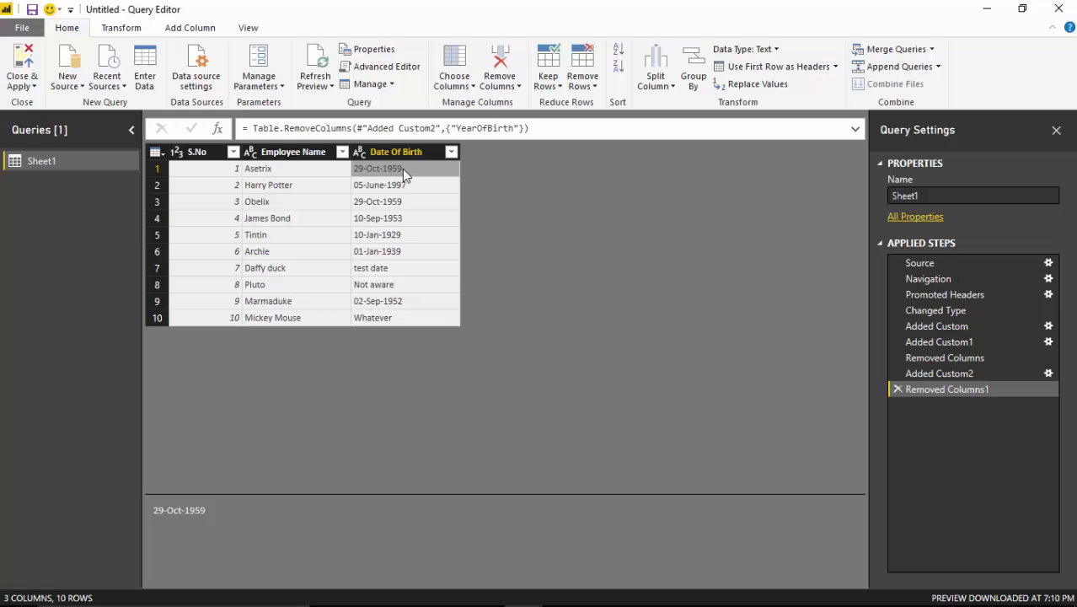
key("Down")
key("Down")
key("Down")
key("Down")
key("Down")
key("Down")
key("Down")
key("Down")
key("Down")
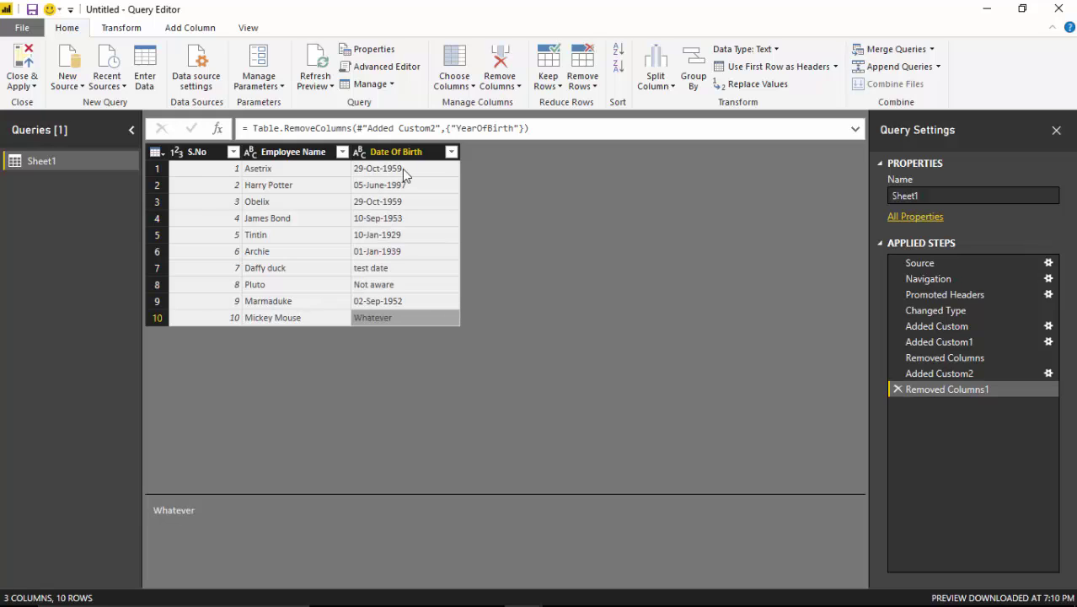
key("Up")
key("Up")
key("Up")
key("ctrl+space")
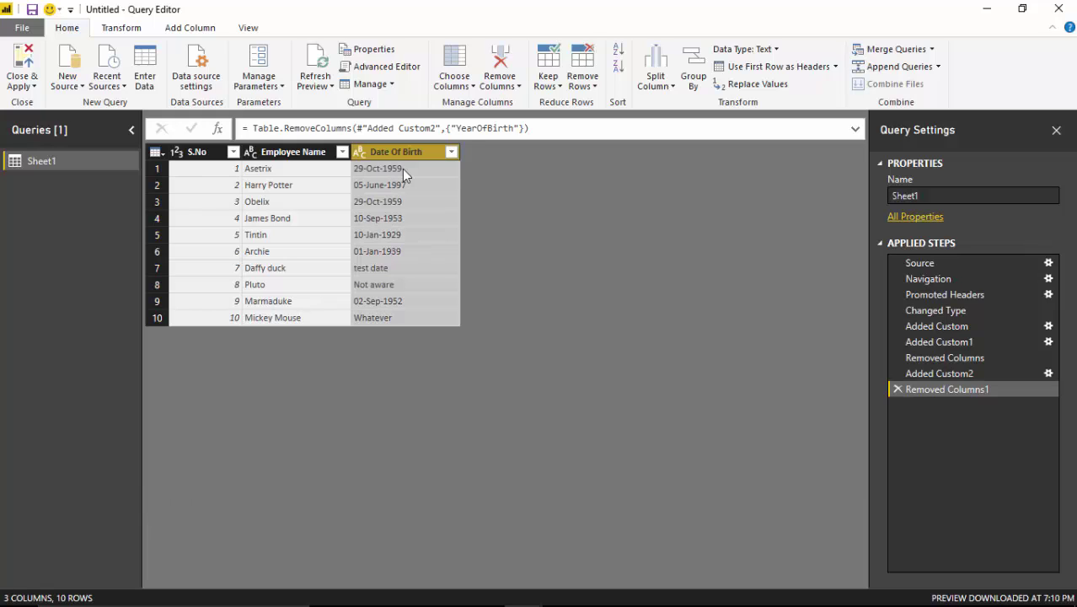
left_click(402, 169)
key("Down")
key("Down")
key("Down")
key("Down")
key("Down")
key("Down")
key("Down")
key("Down")
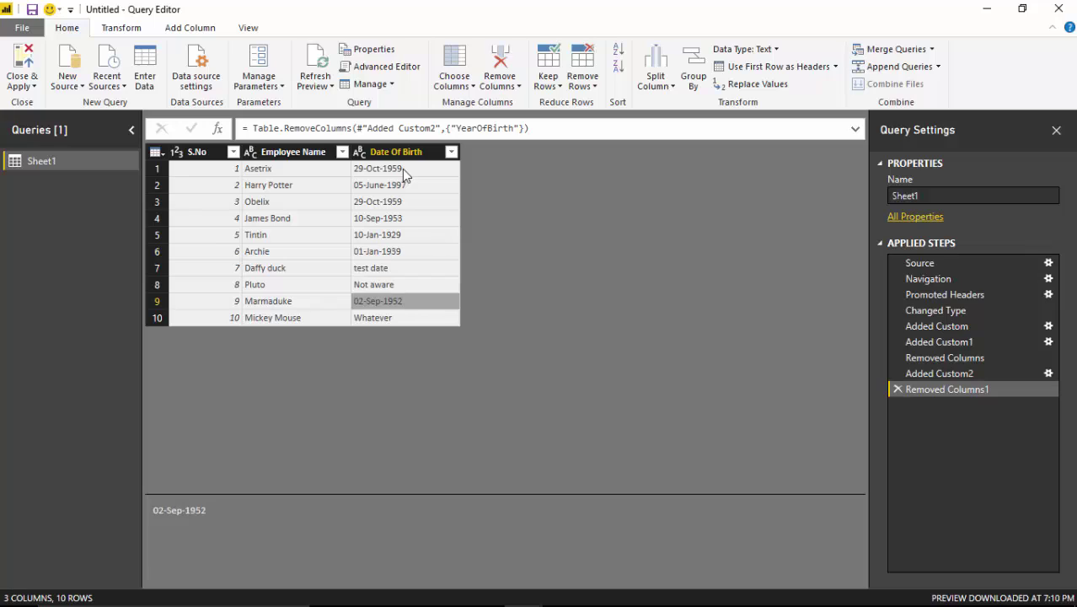
key("Down")
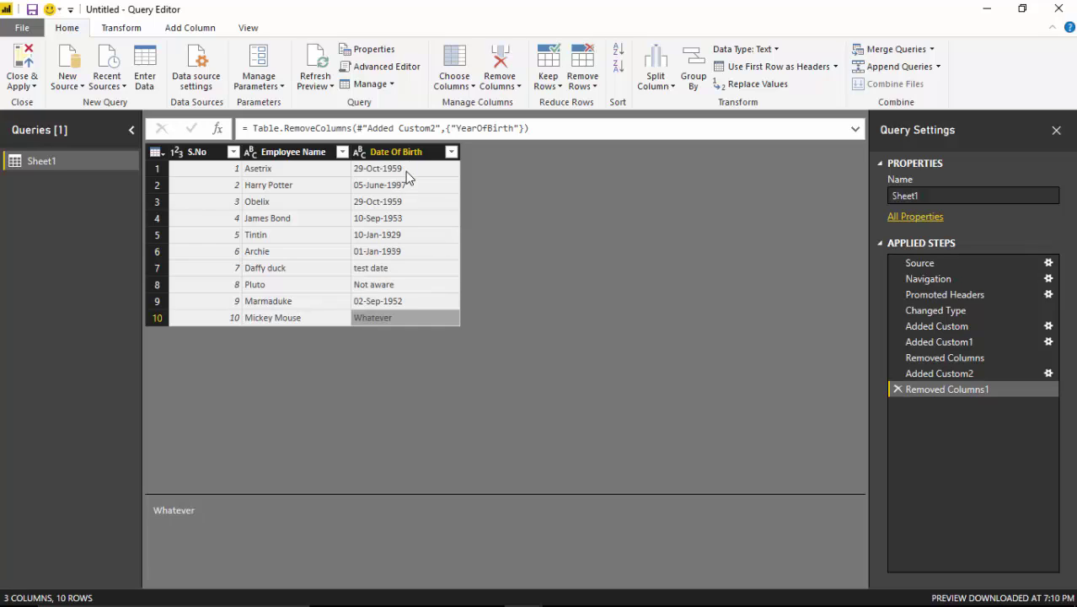
left_click(405, 171)
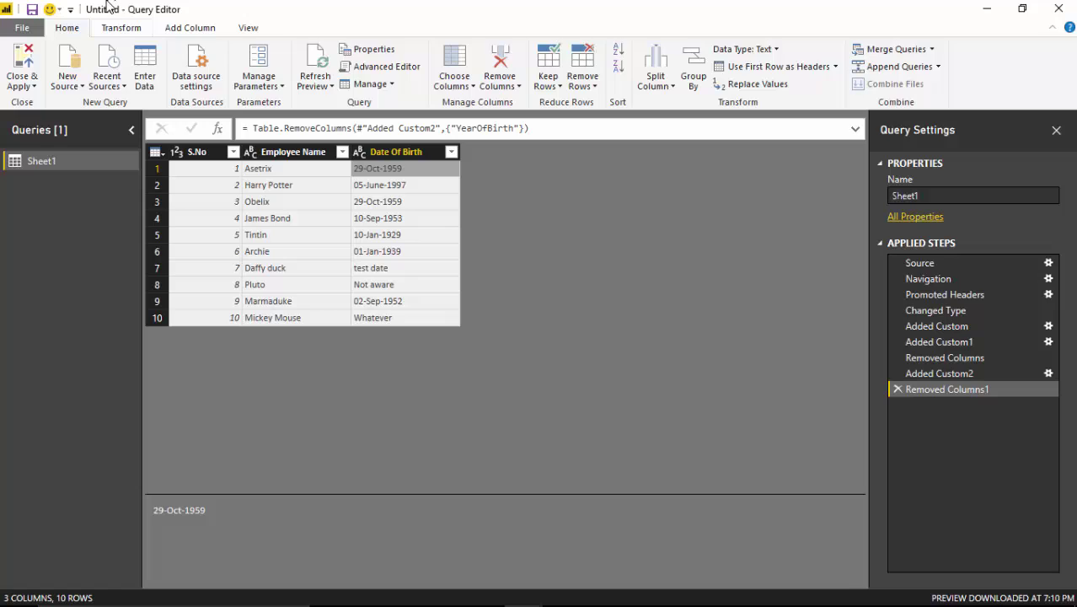
Step: Start a Custom Column named YearOfBirth from the Add Column tab
left_click(118, 29)
left_click(193, 30)
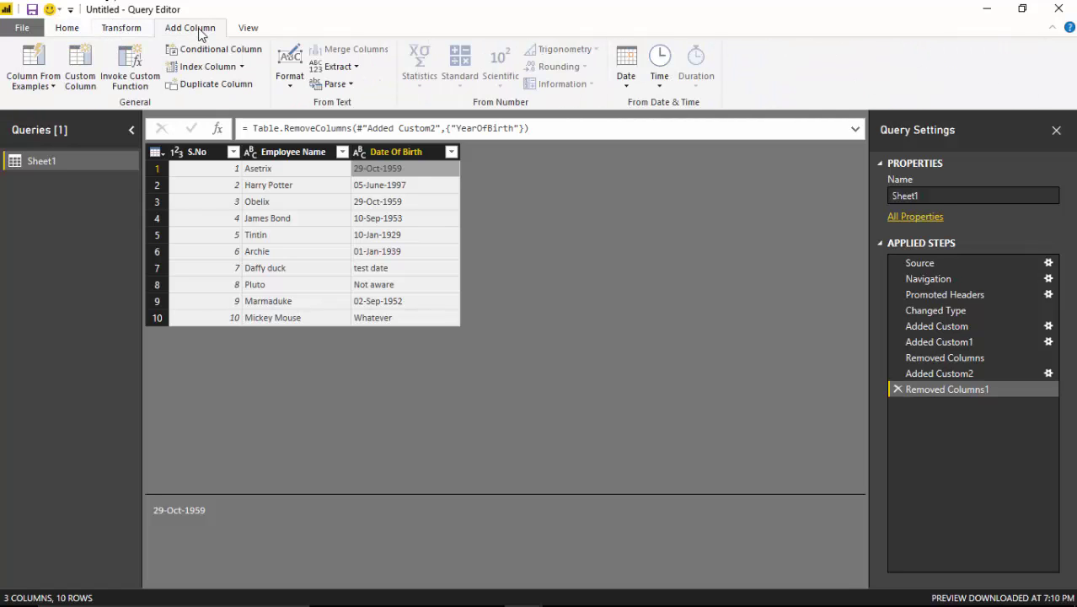
left_click(83, 72)
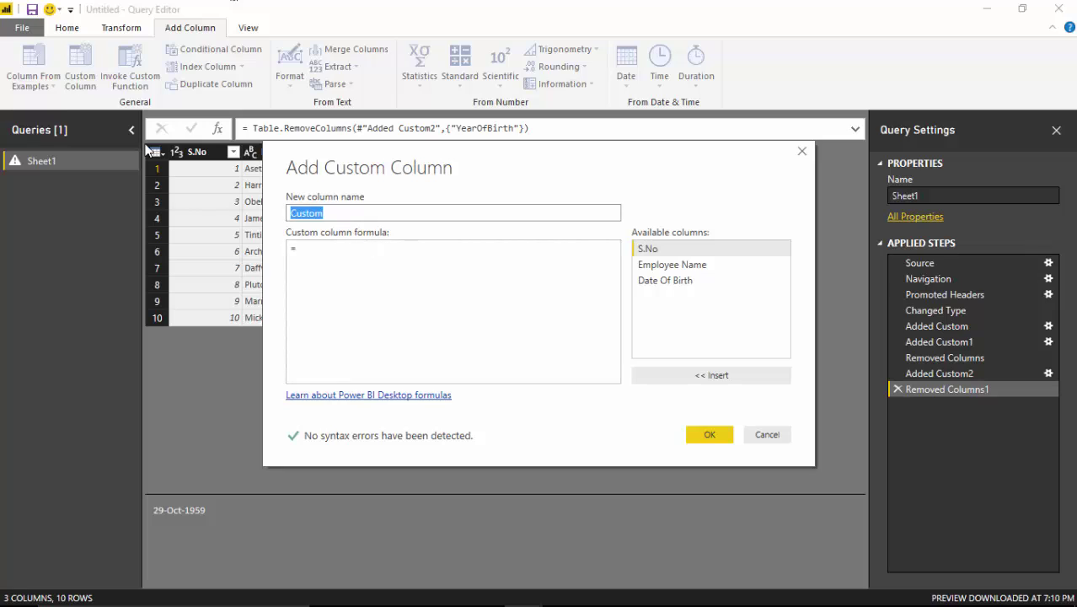
type("Year.")
key("BackSpace")
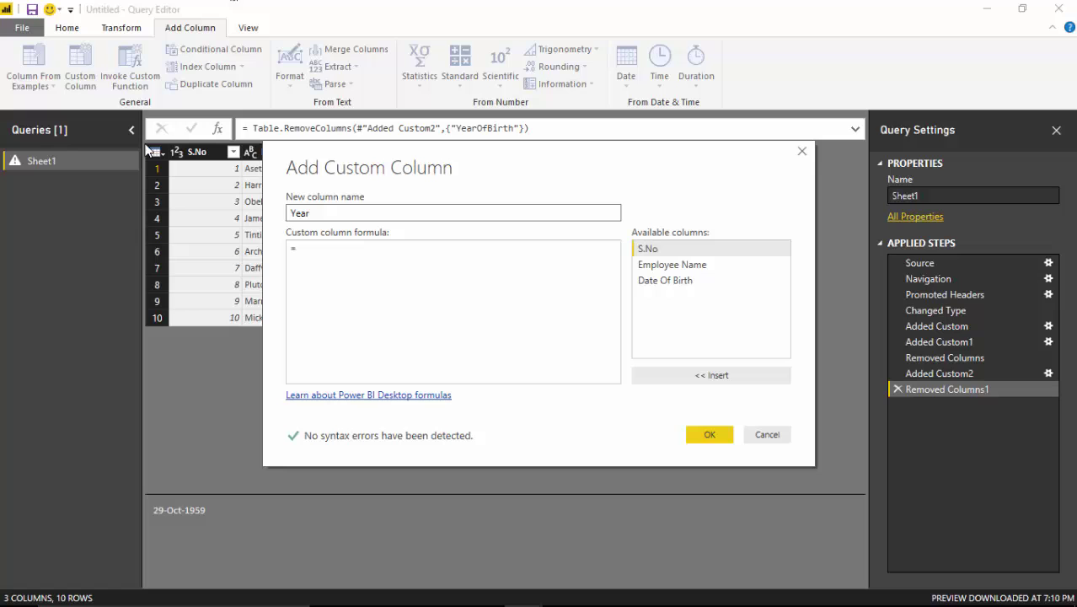
type("OfBirth")
left_click(331, 302)
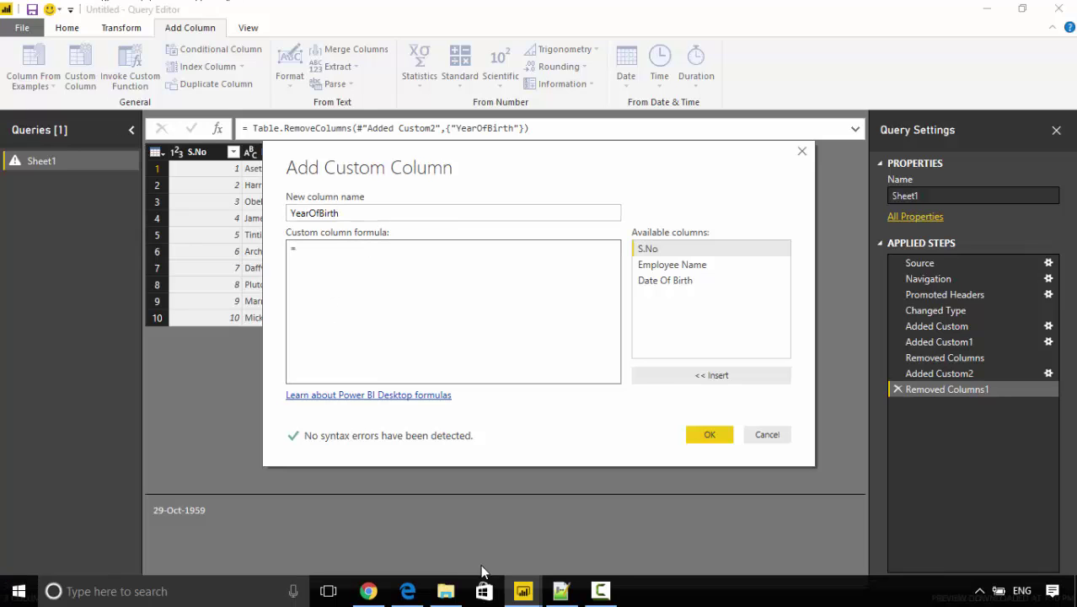
Step: Copy Text.End([Date Of Birth],4) from inside Number.From on line 1 of the Notepad++ note
left_click(561, 590)
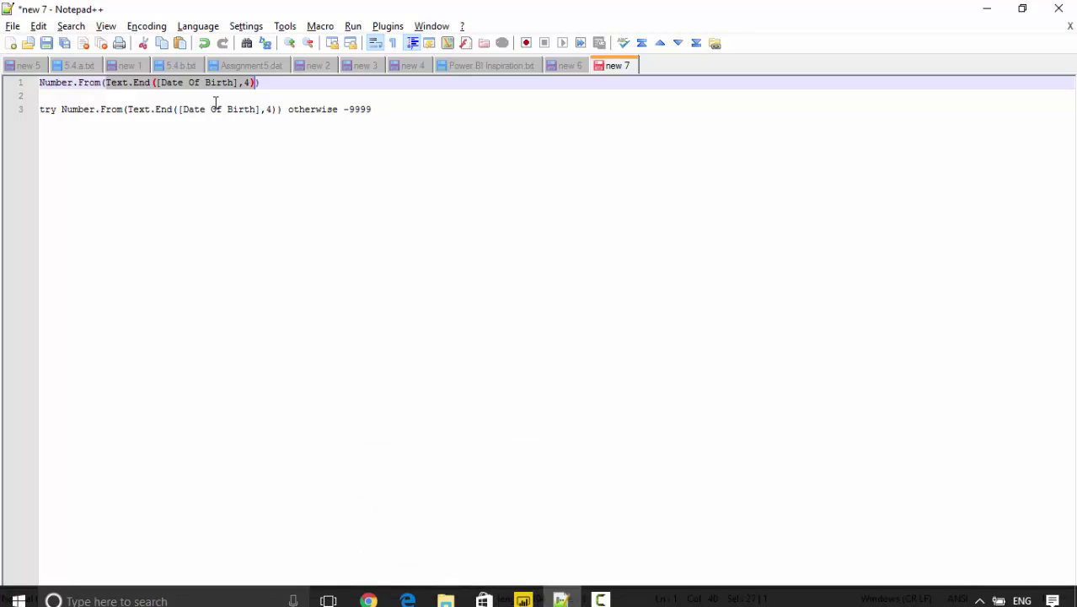
key("Delete")
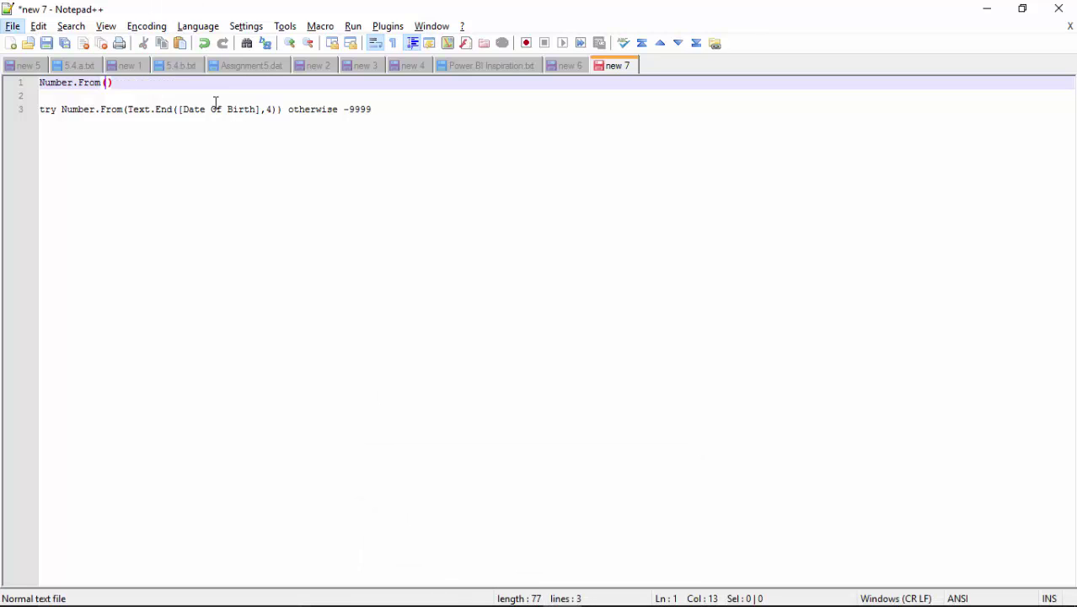
left_click(218, 101)
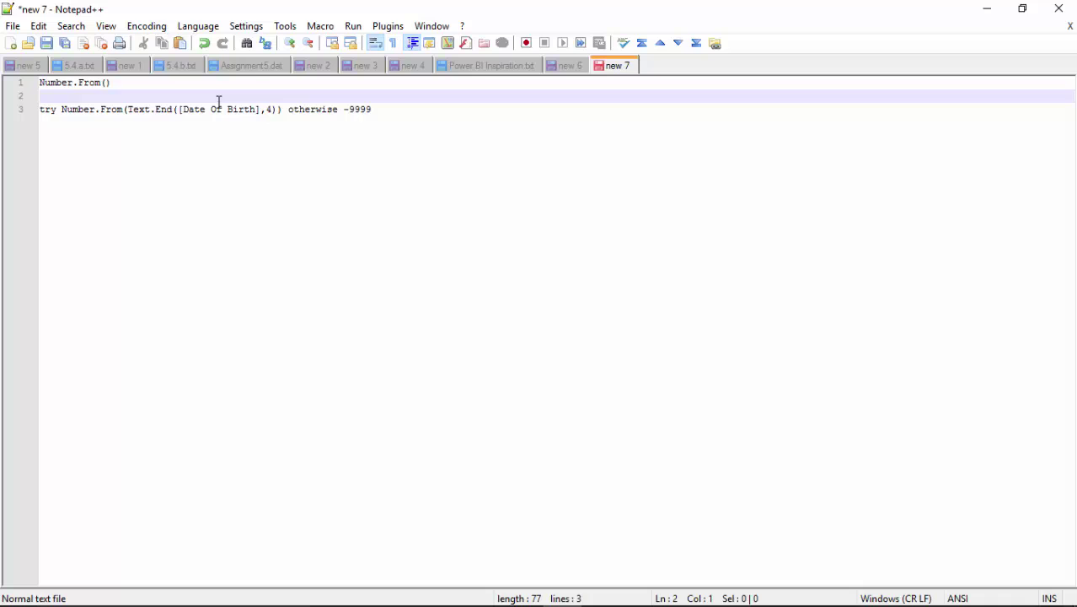
key("ctrl+z")
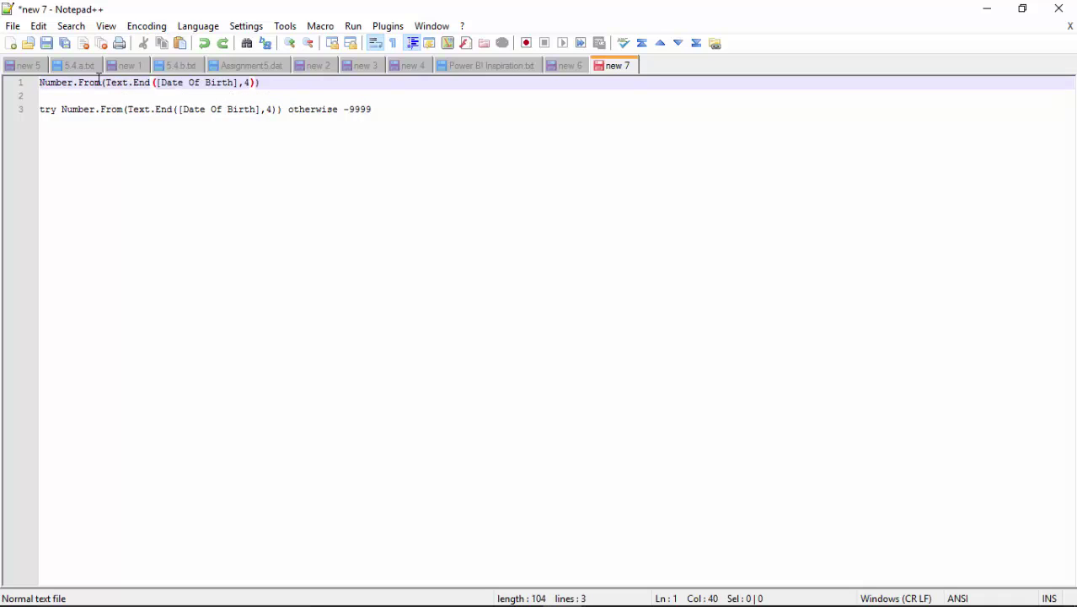
left_click_drag(104, 81, 257, 90)
key("ctrl+c")
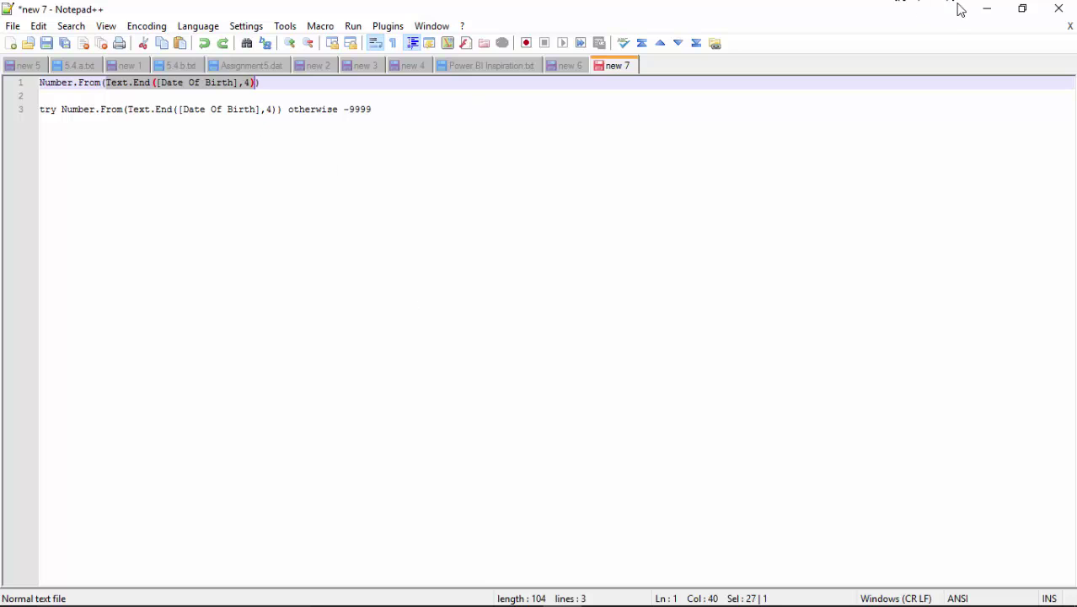
left_click(982, 12)
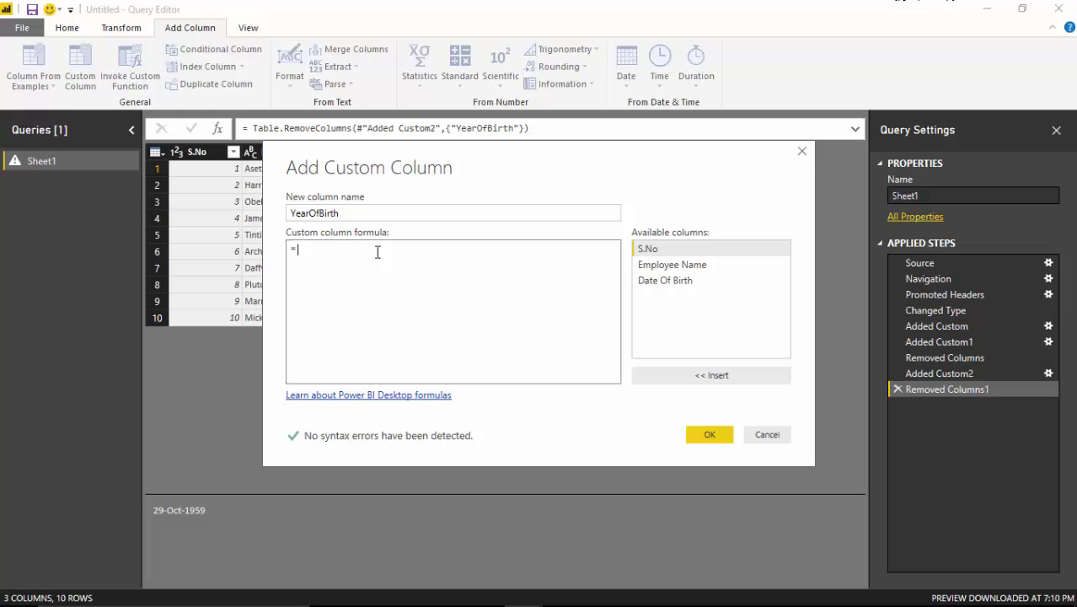
Step: Paste Text.End([Date Of Birth],4) as the formula, then check the extracted values 'ware' and 'ever'
key("ctrl+v")
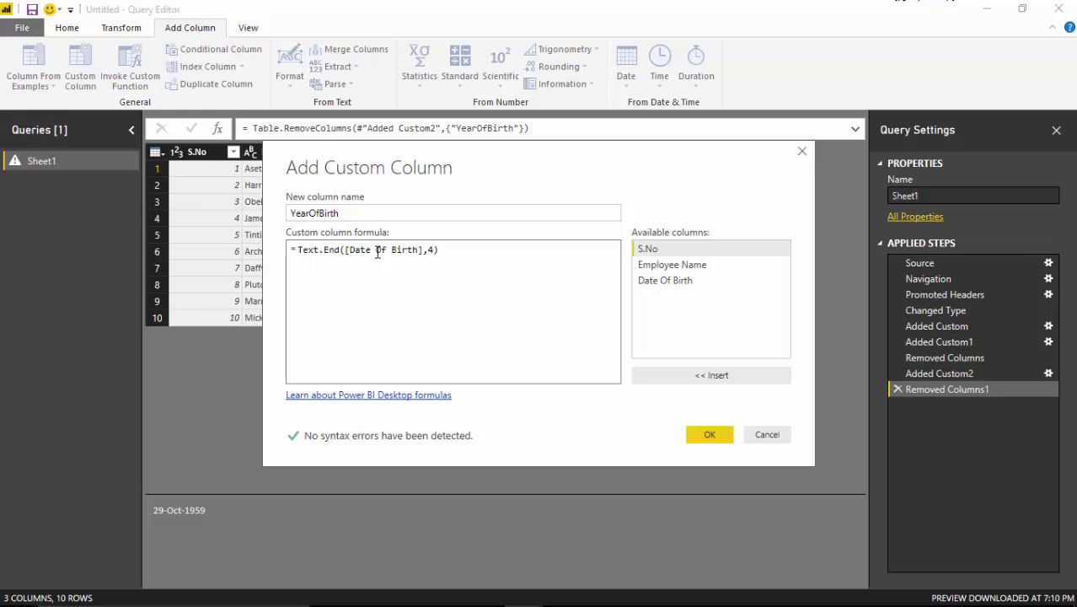
left_click(710, 432)
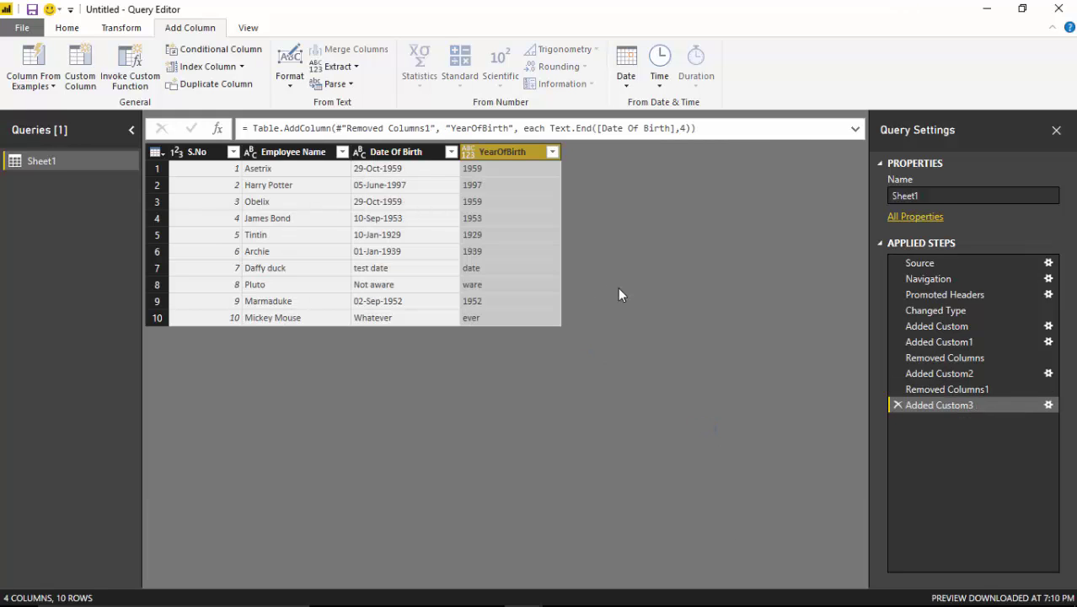
left_click(481, 286)
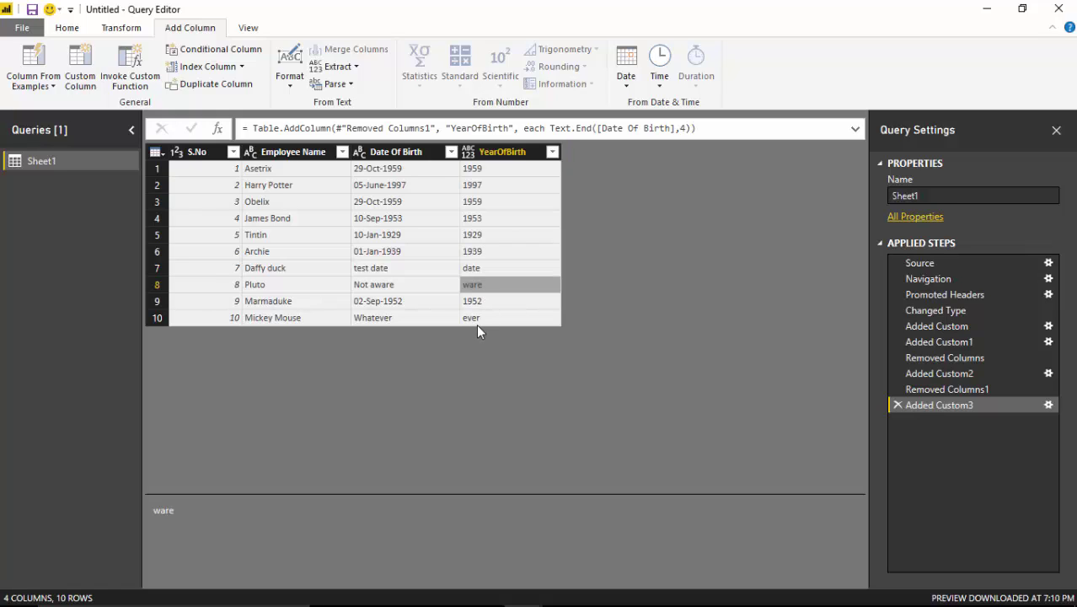
left_click(477, 320)
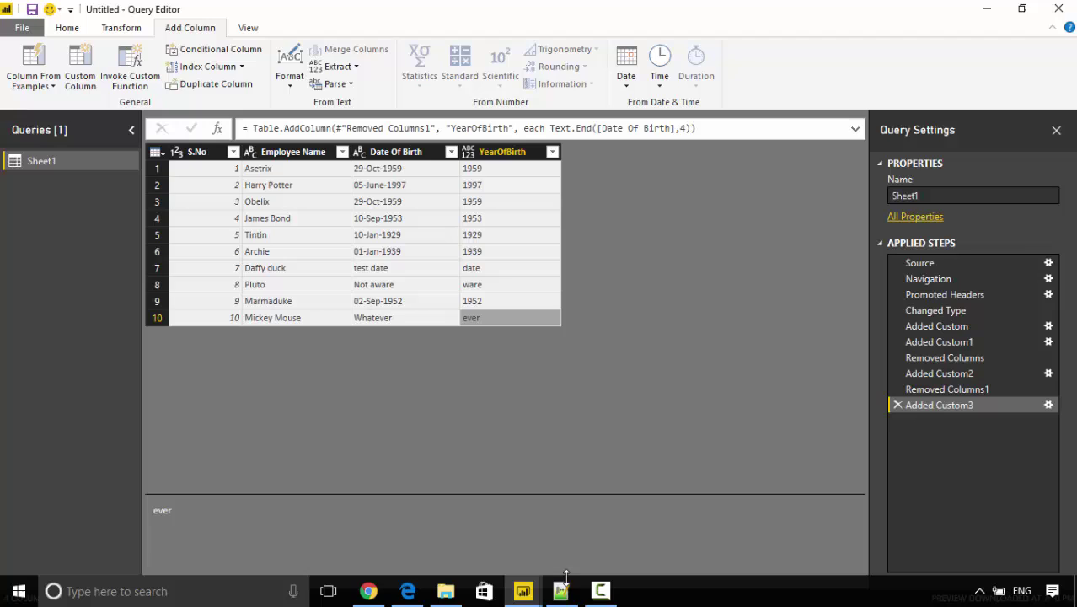
Step: Select the Number.From function name on line 1 of the Notepad++ note
left_click(561, 591)
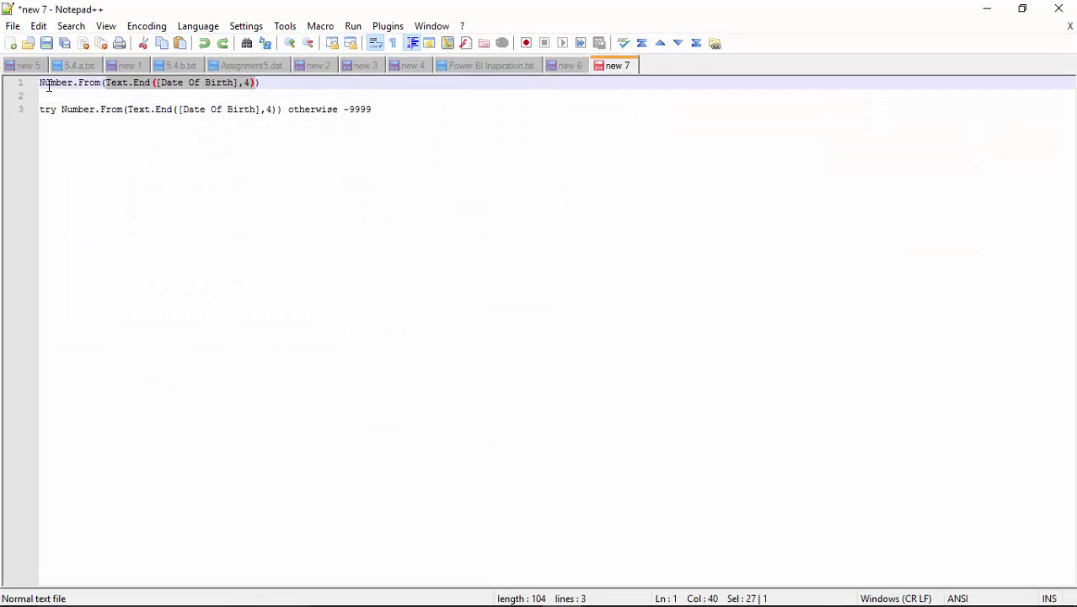
left_click_drag(42, 83, 101, 82)
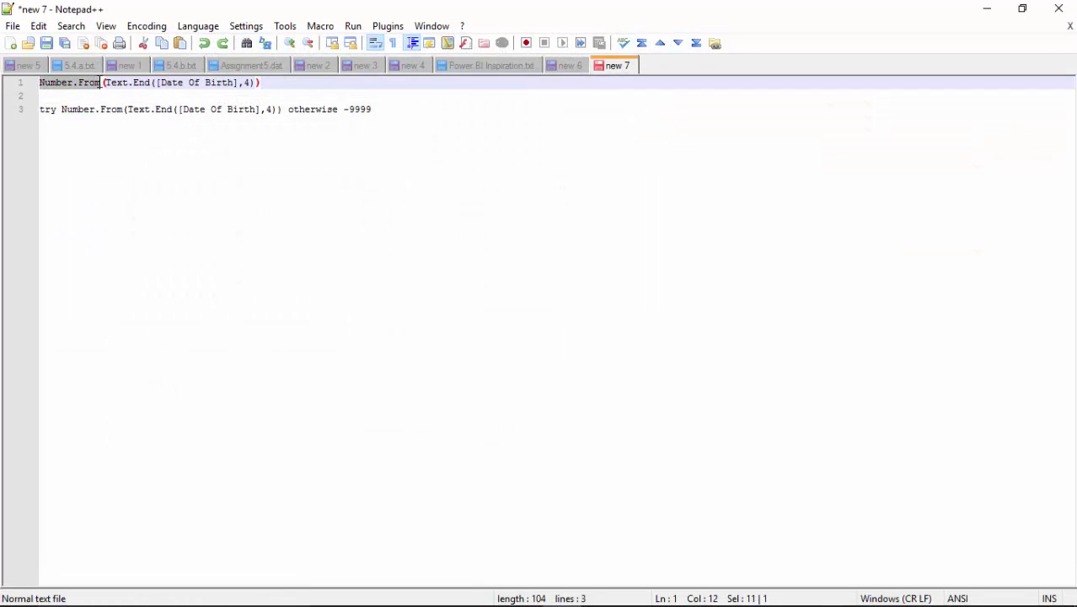
key("alt+Tab")
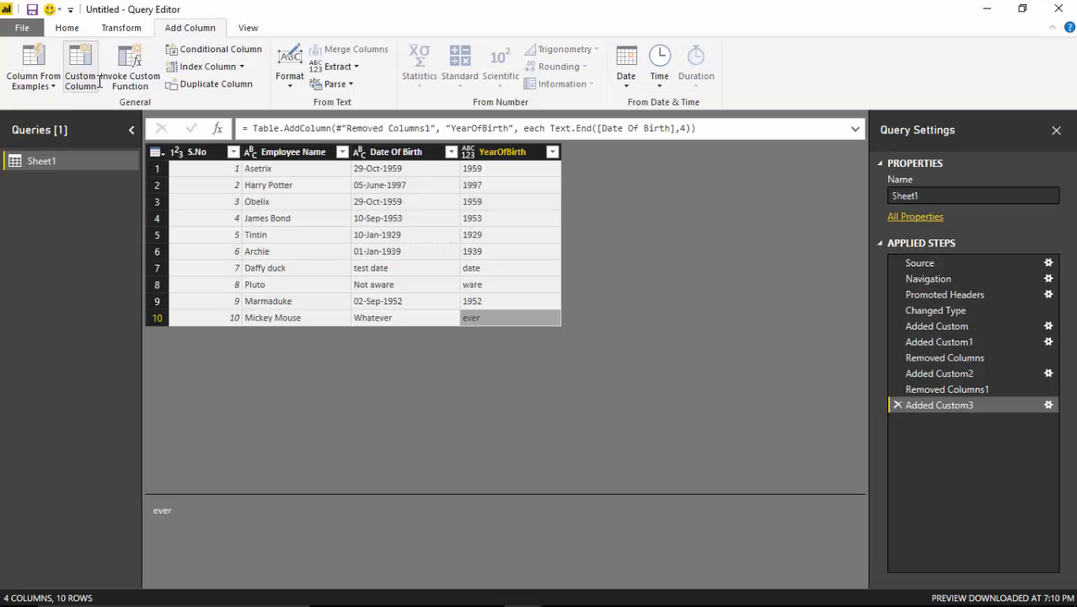
Step: Change the formula to Number.From(Text.End([Date Of Birth],4)), giving 1959 and Error for text dates
left_click(252, 128)
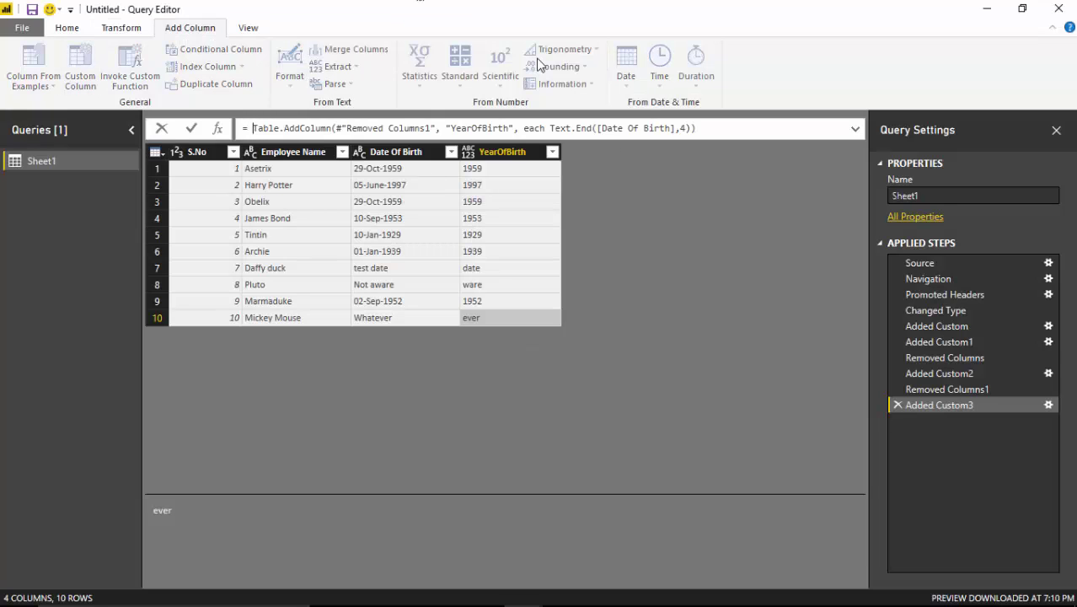
left_click(1049, 405)
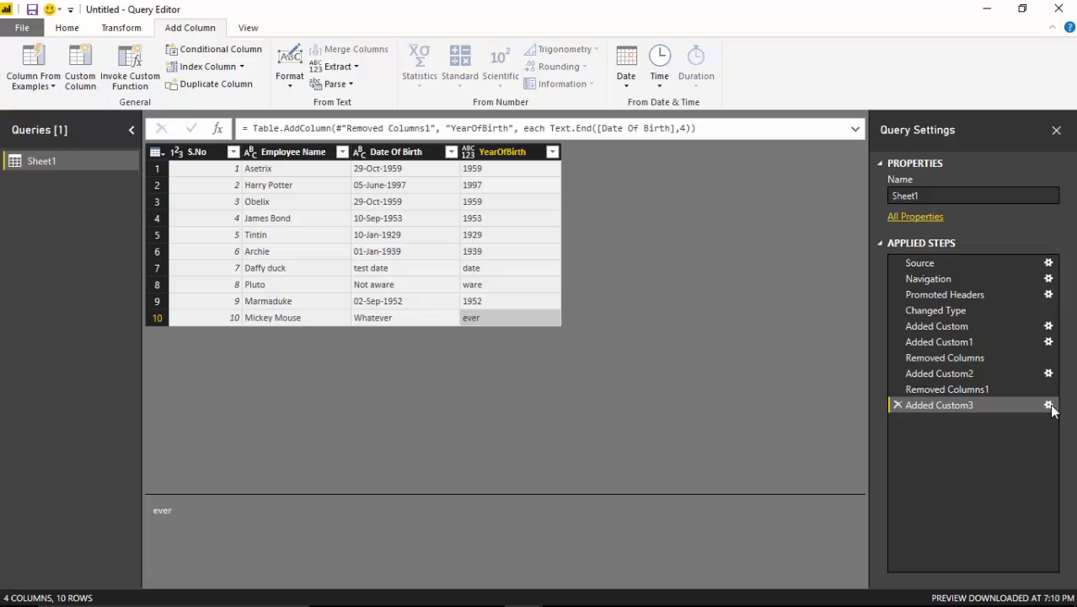
left_click(1049, 405)
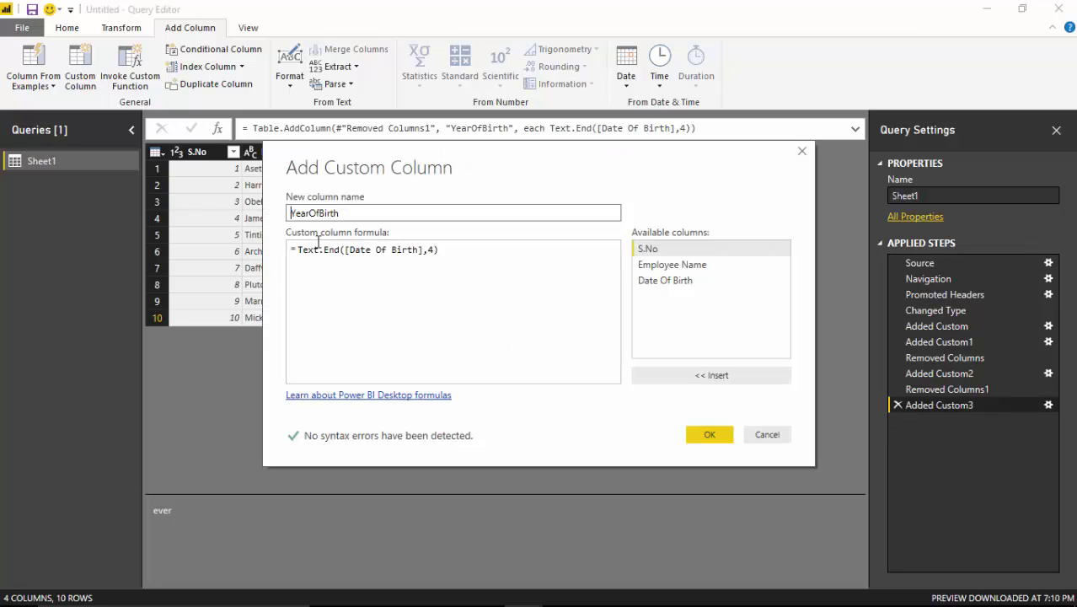
left_click(296, 249)
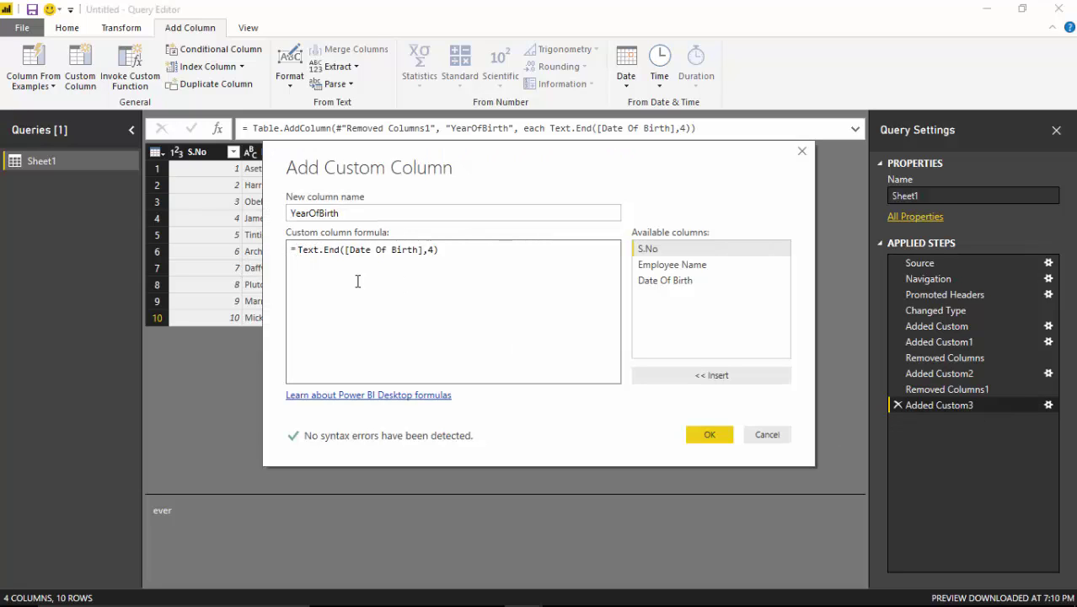
type("Number.")
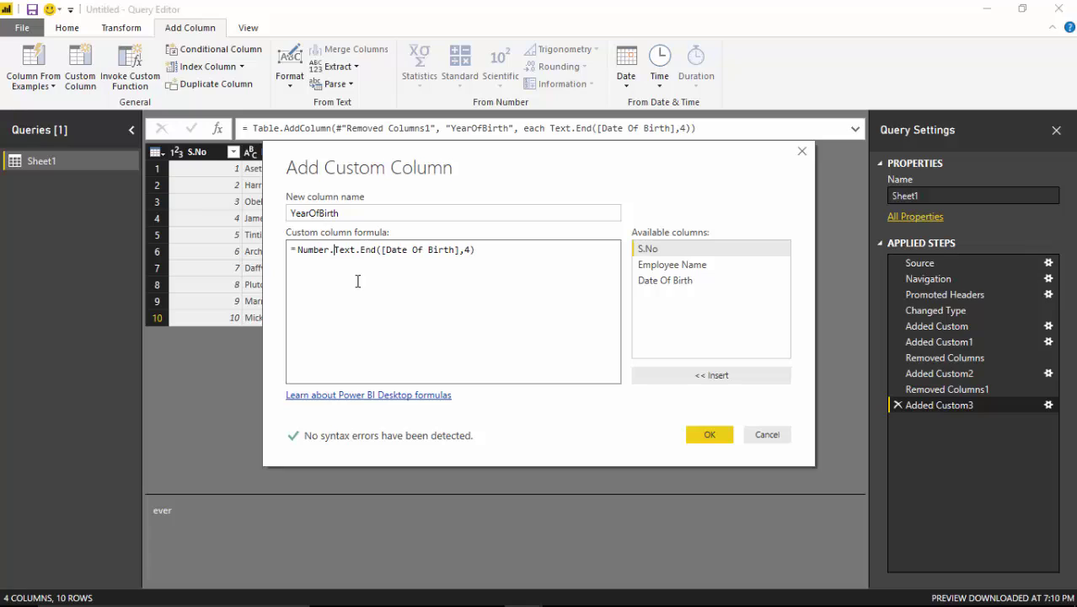
type("From(")
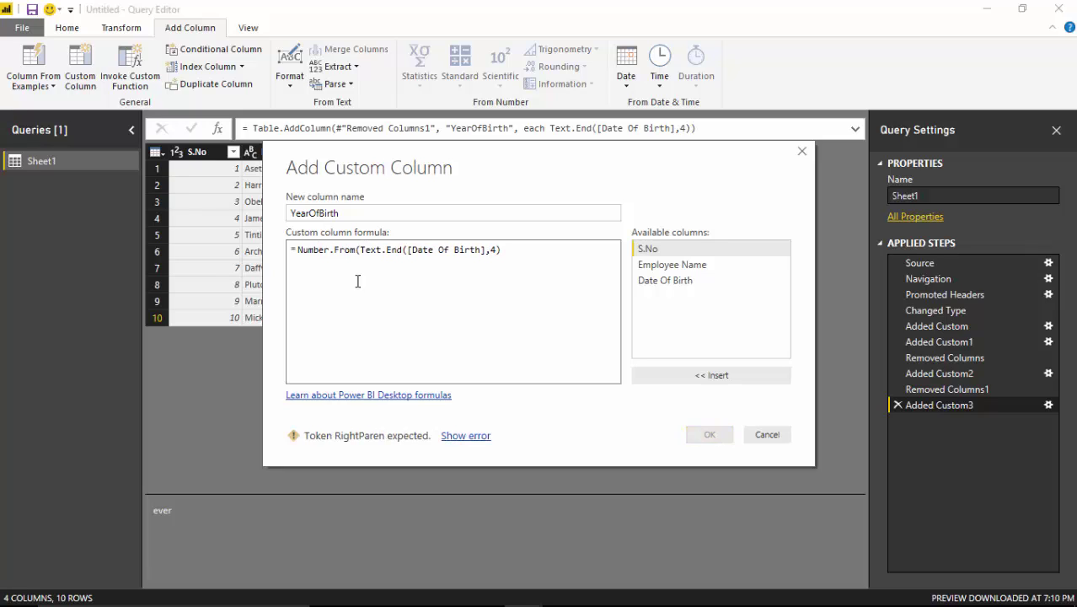
key("End")
type(")")
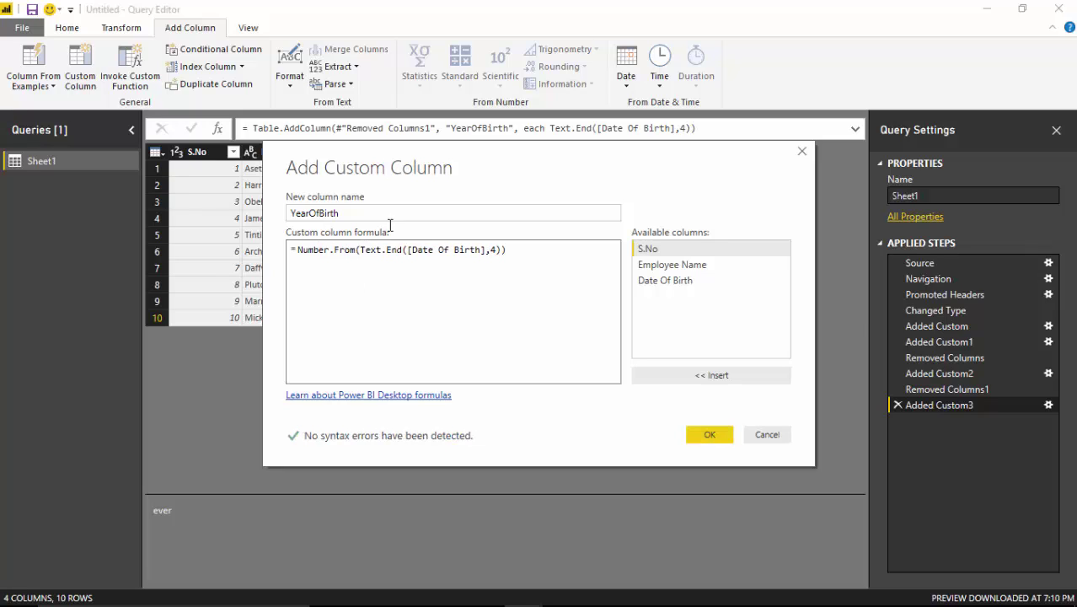
left_click(709, 434)
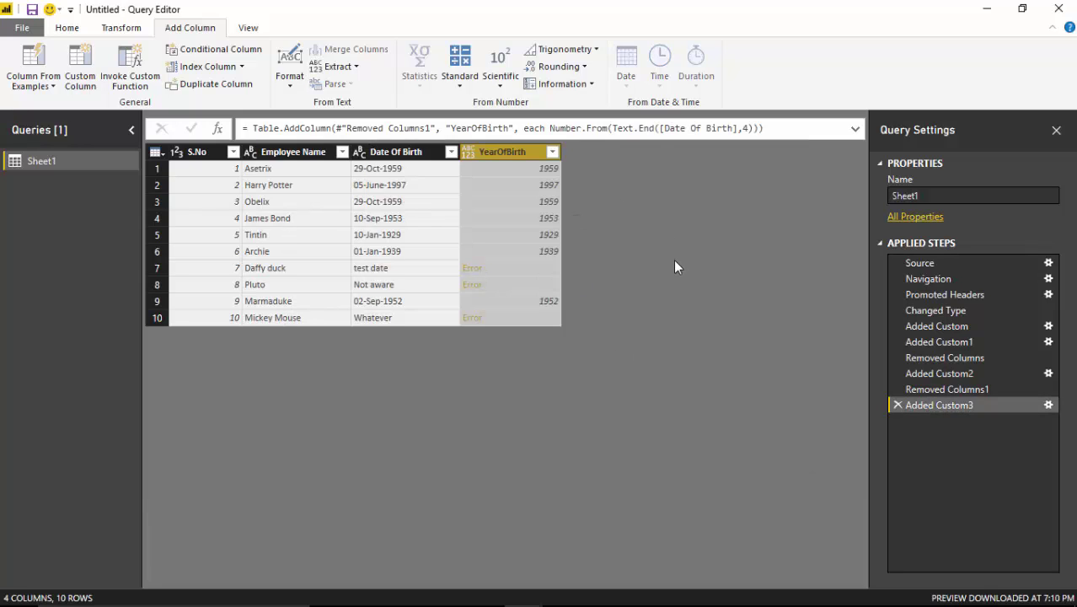
left_click(505, 173)
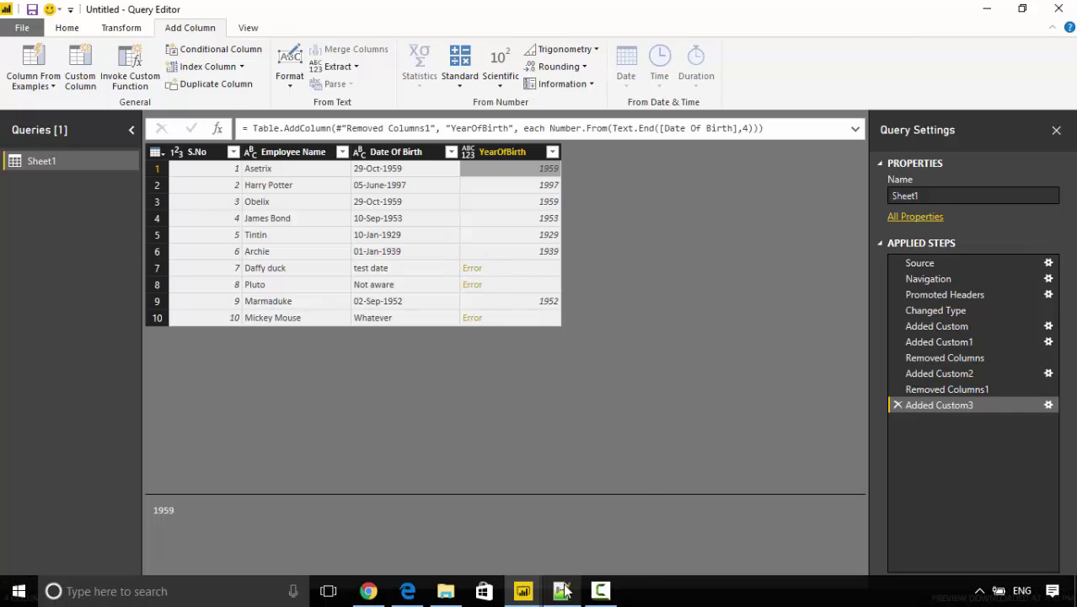
left_click(560, 590)
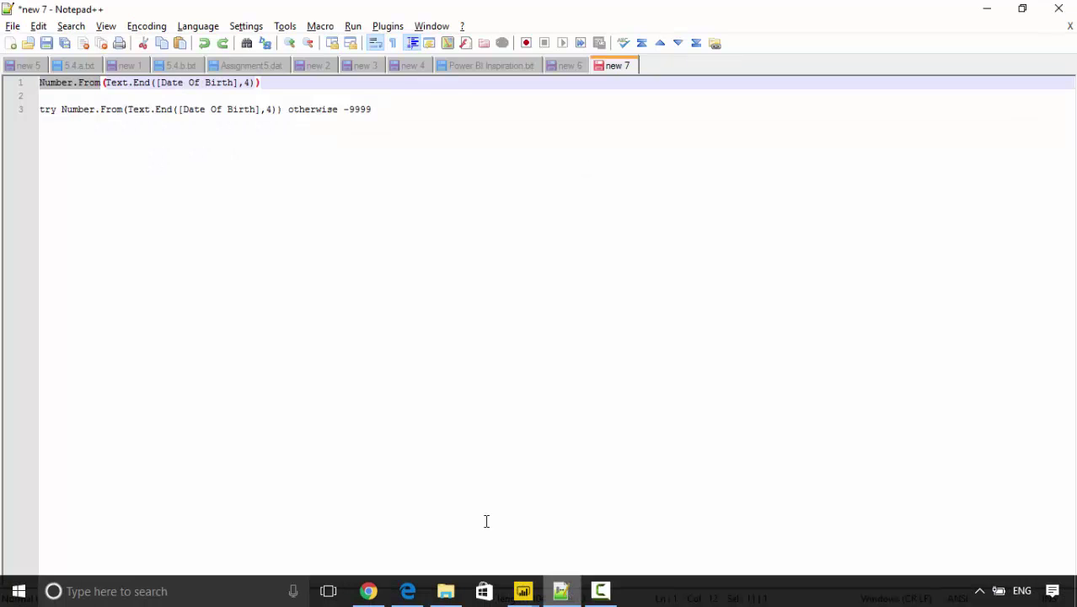
double_click(46, 109)
double_click(312, 109)
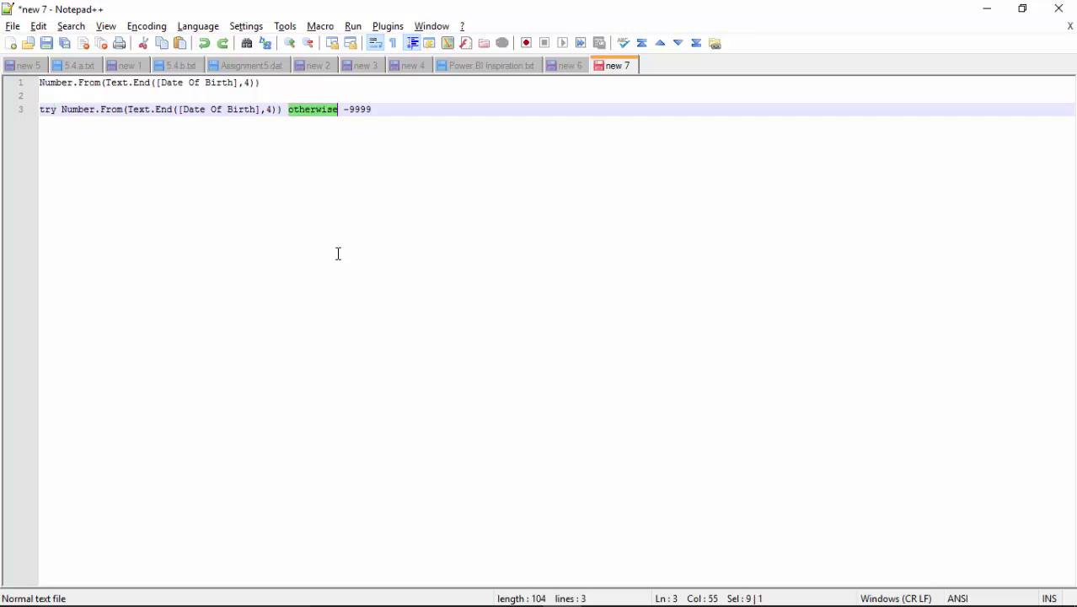
double_click(46, 108)
left_click_drag(61, 109, 283, 110)
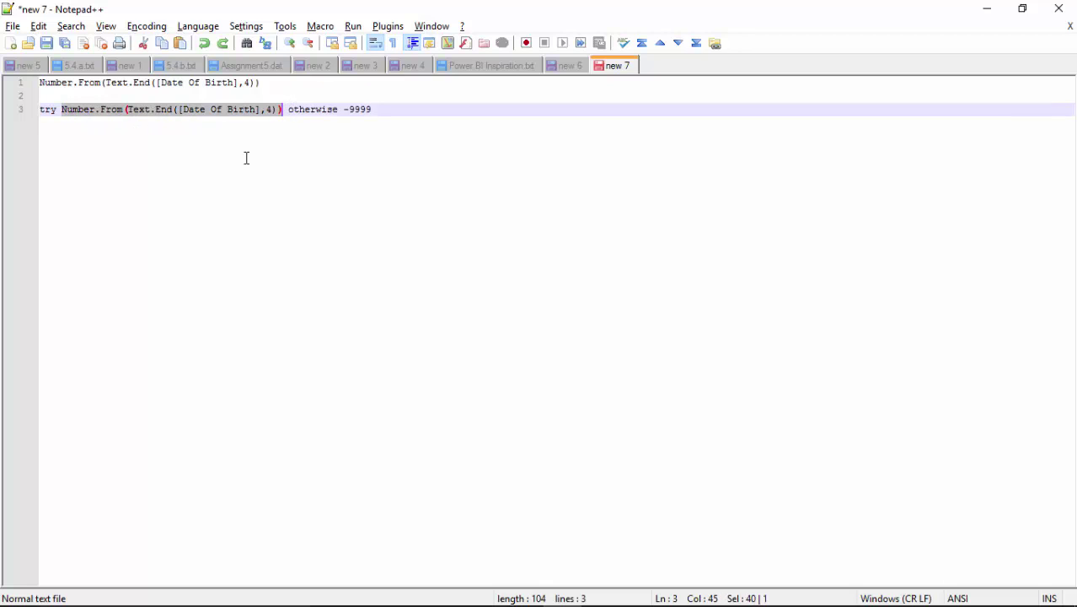
left_click(70, 111)
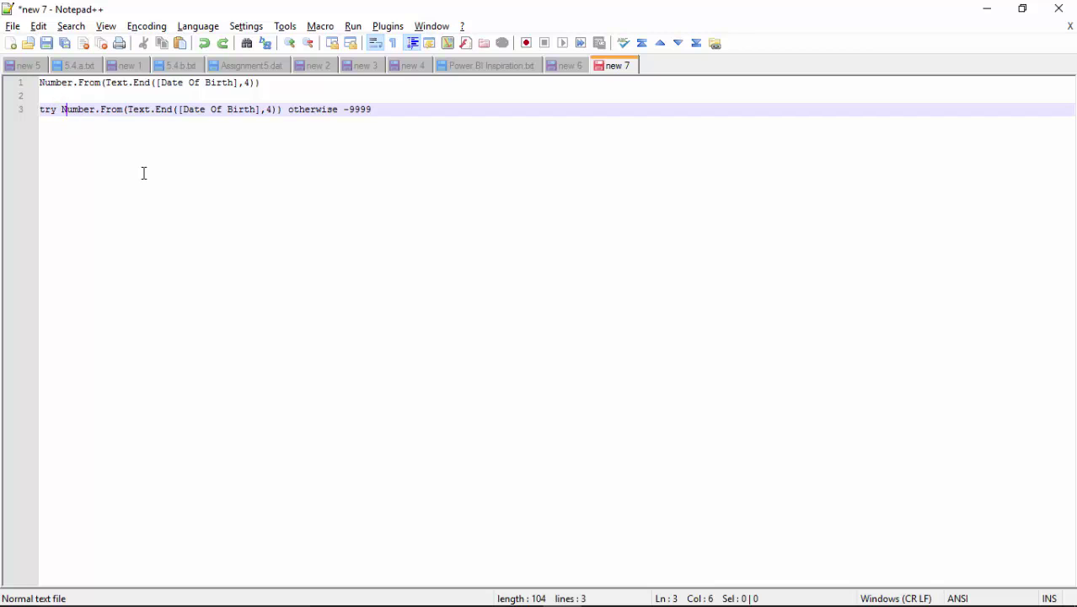
key("alt+Tab")
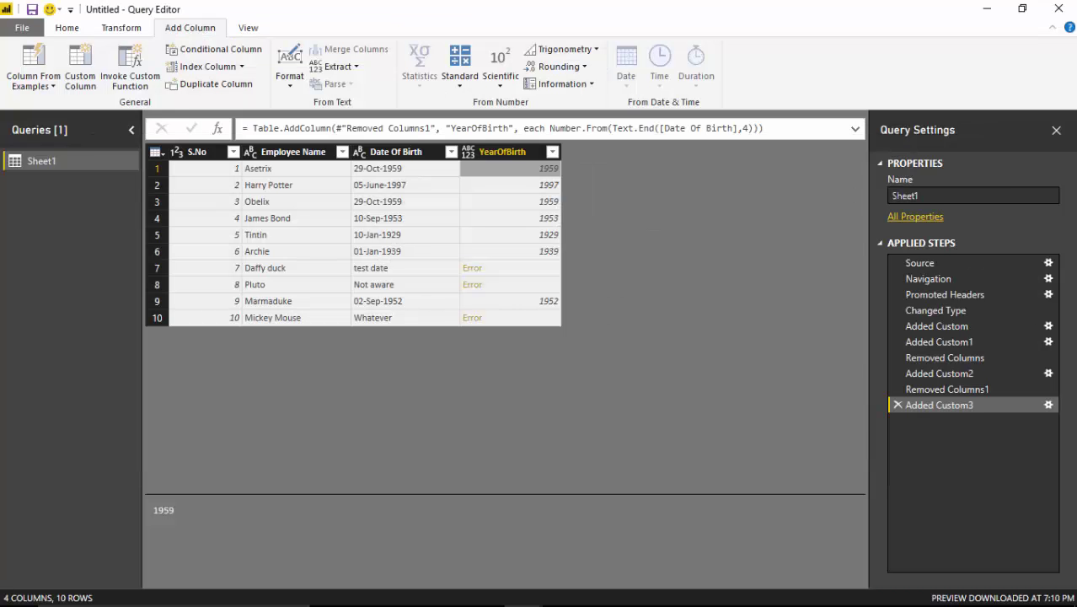
Step: Edit the YearOfBirth formula to try Number.From(Text.End([Date Of Birth],4)) otherwise -9999
left_click(1049, 406)
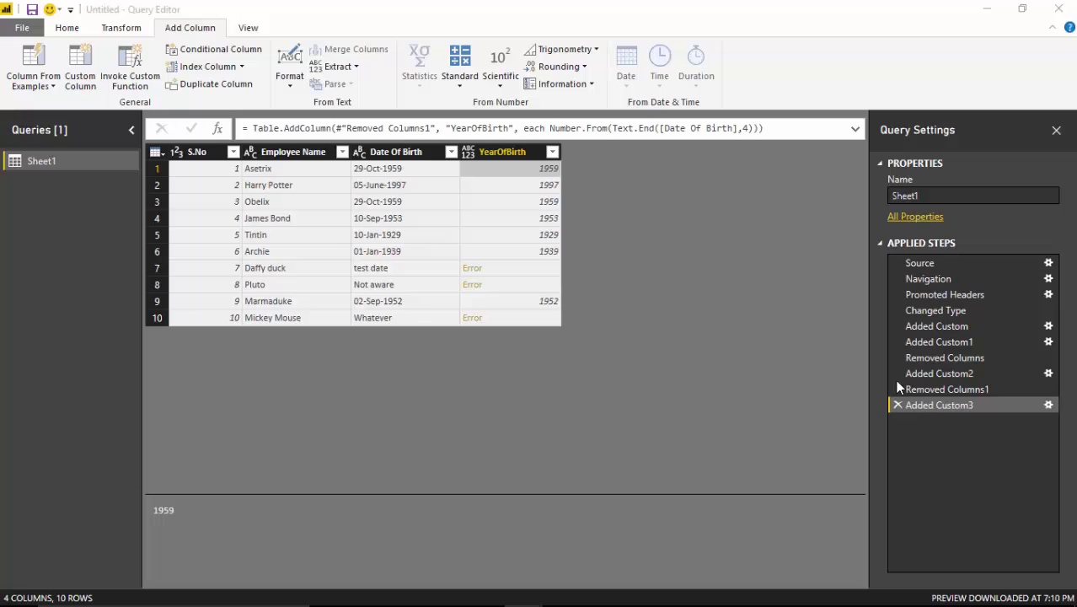
left_click(295, 249)
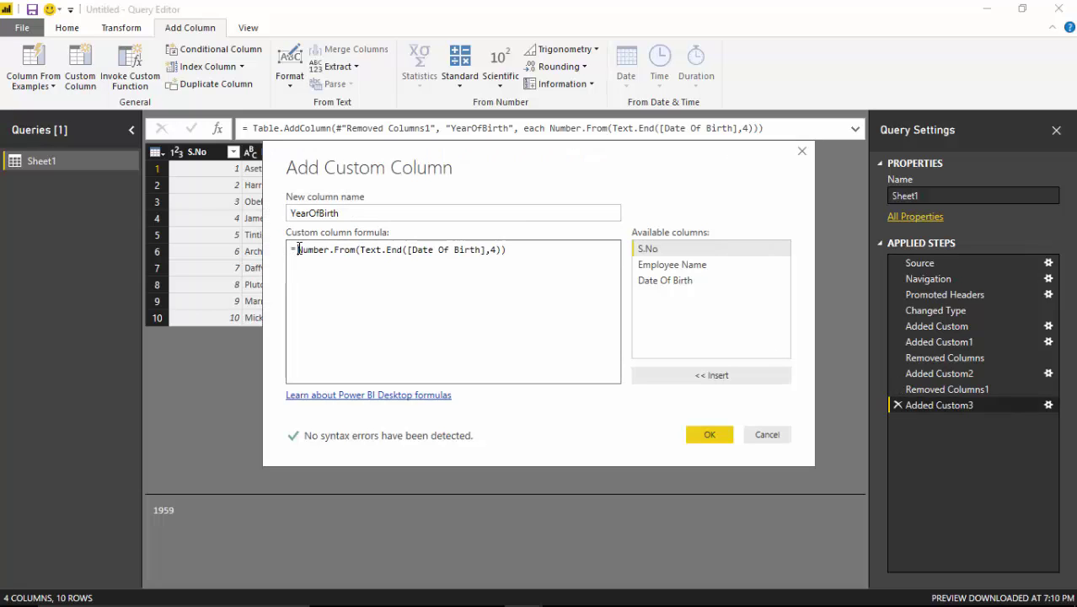
type("try")
key("Return")
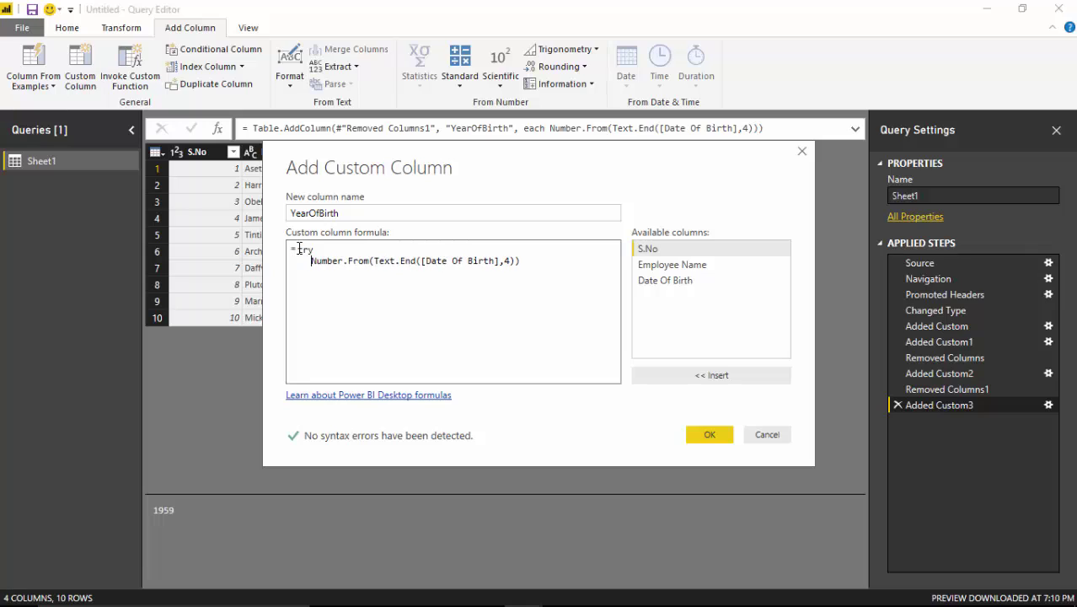
key("End")
key("Return")
key("BackSpace")
type("otherwise")
key("Return")
type("-9999")
left_click(710, 435)
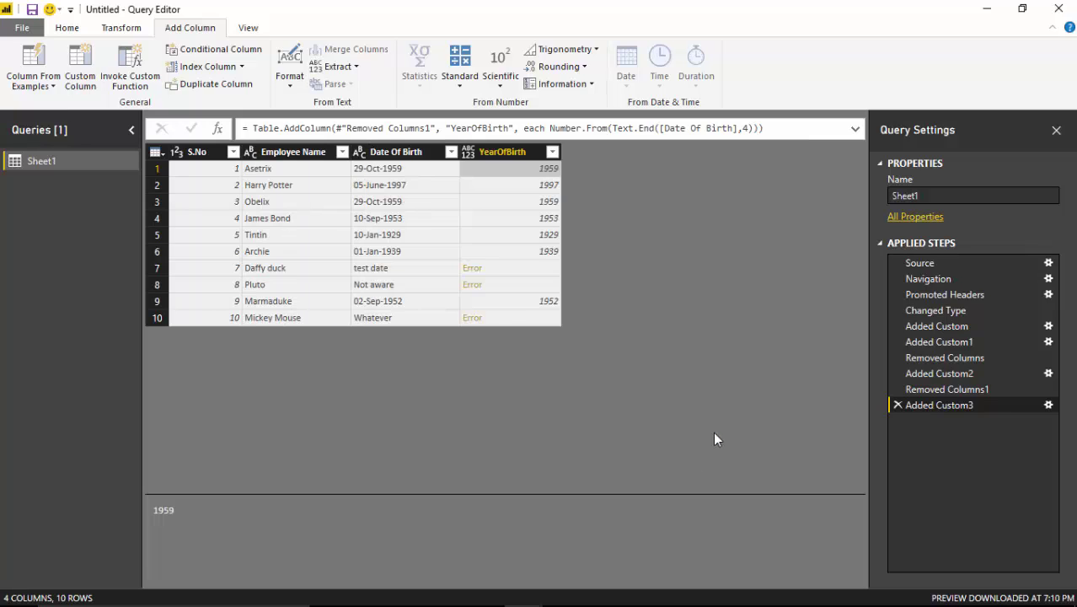
Step: Check that YearOfBirth shows 1959 in the first row and -9999 for the text-date rows
left_click(531, 168)
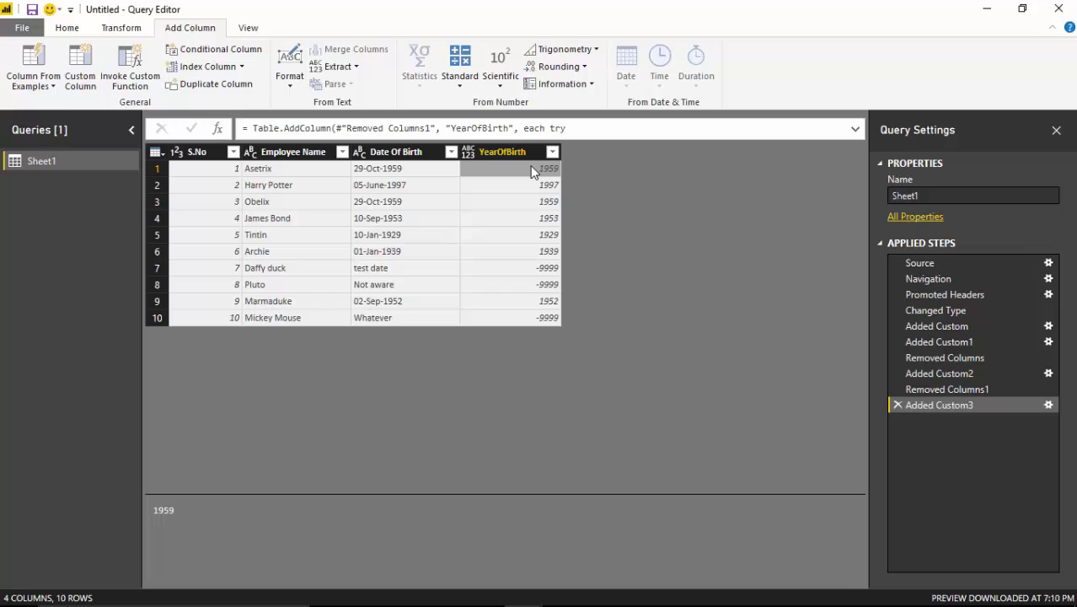
key("Down")
key("Down")
key("Down")
key("Down")
key("Down")
key("Down")
key("Down")
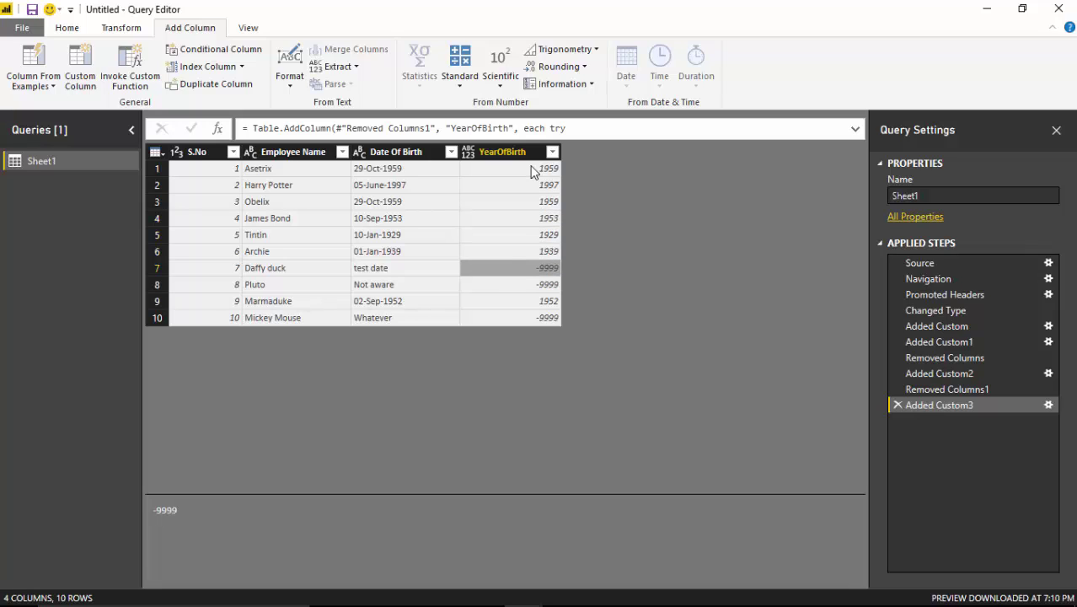